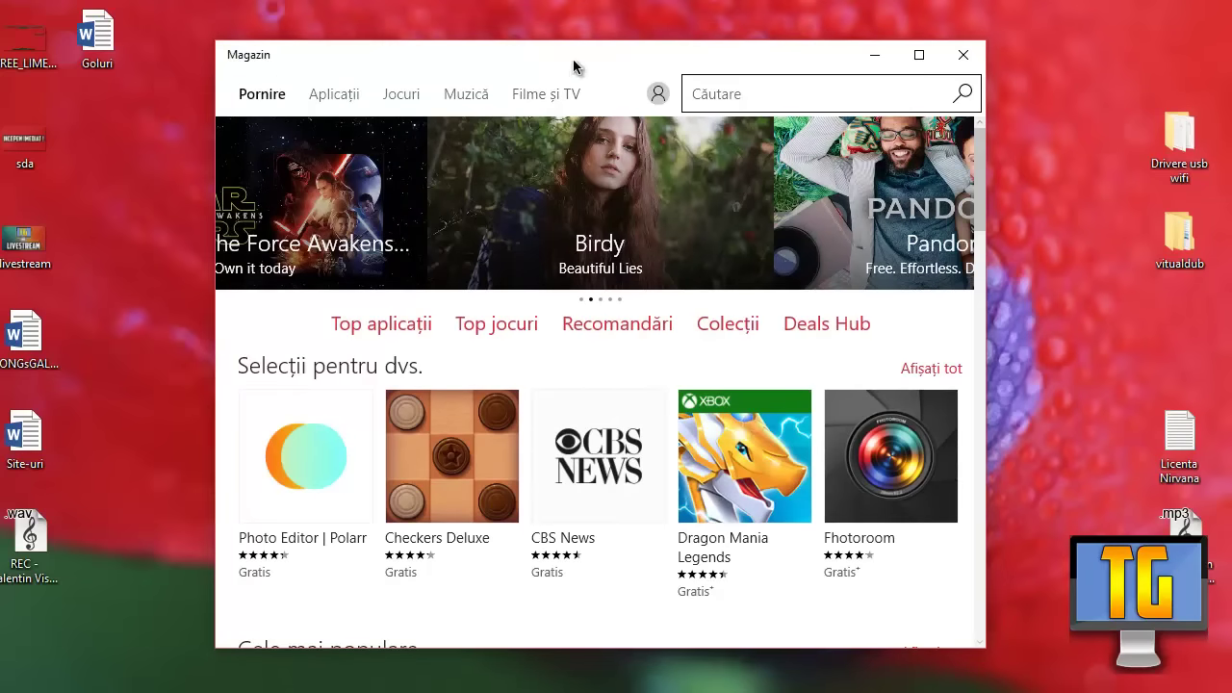
Search the Store for "shiye browser", open the Shiye Browser app page, and close the Store.
left_click_drag(573, 59, 573, 50)
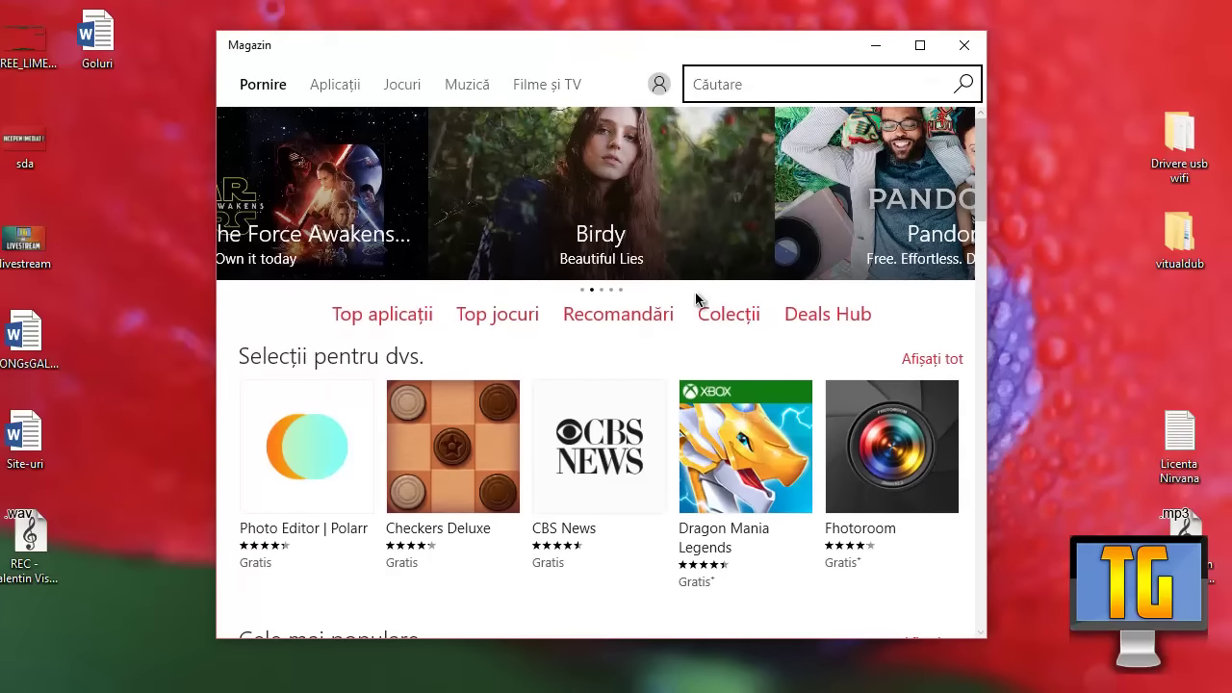
type("shiye browser")
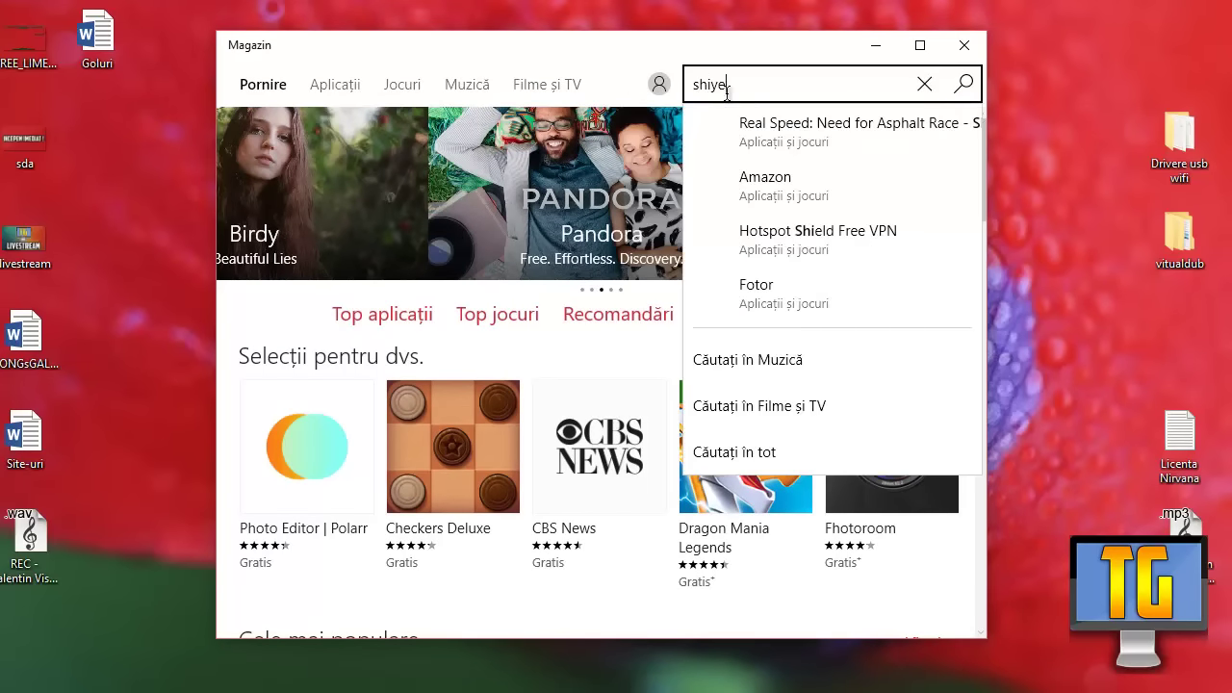
left_click(764, 135)
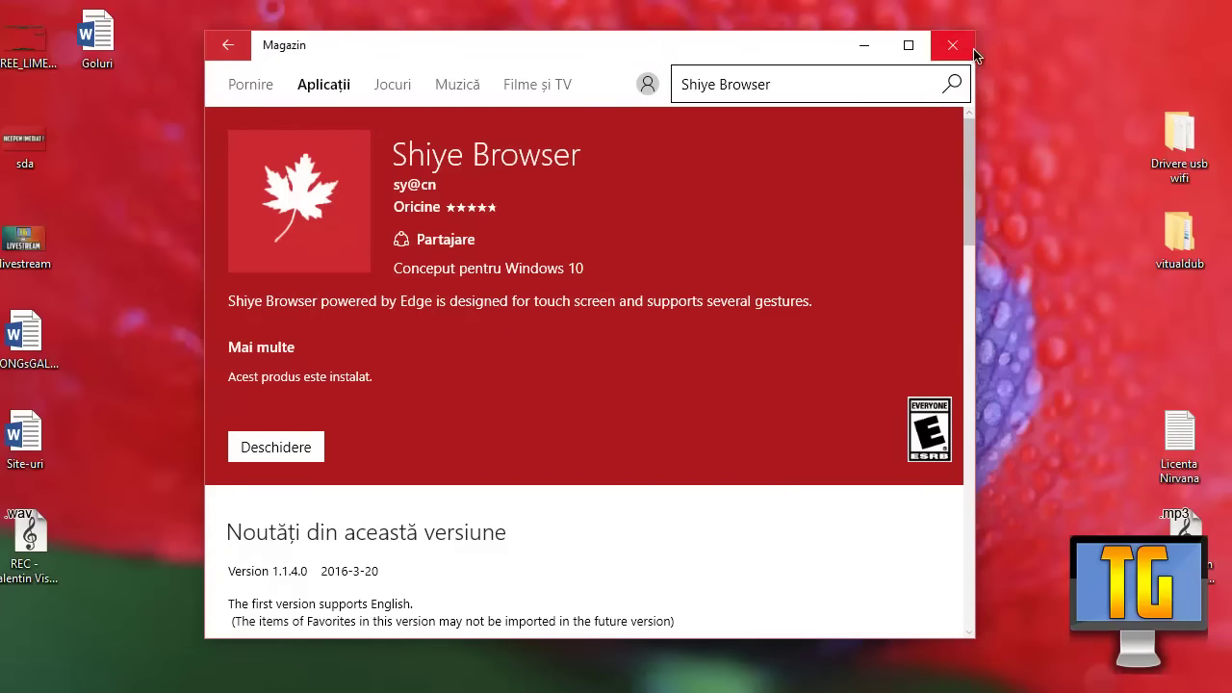
left_click(964, 45)
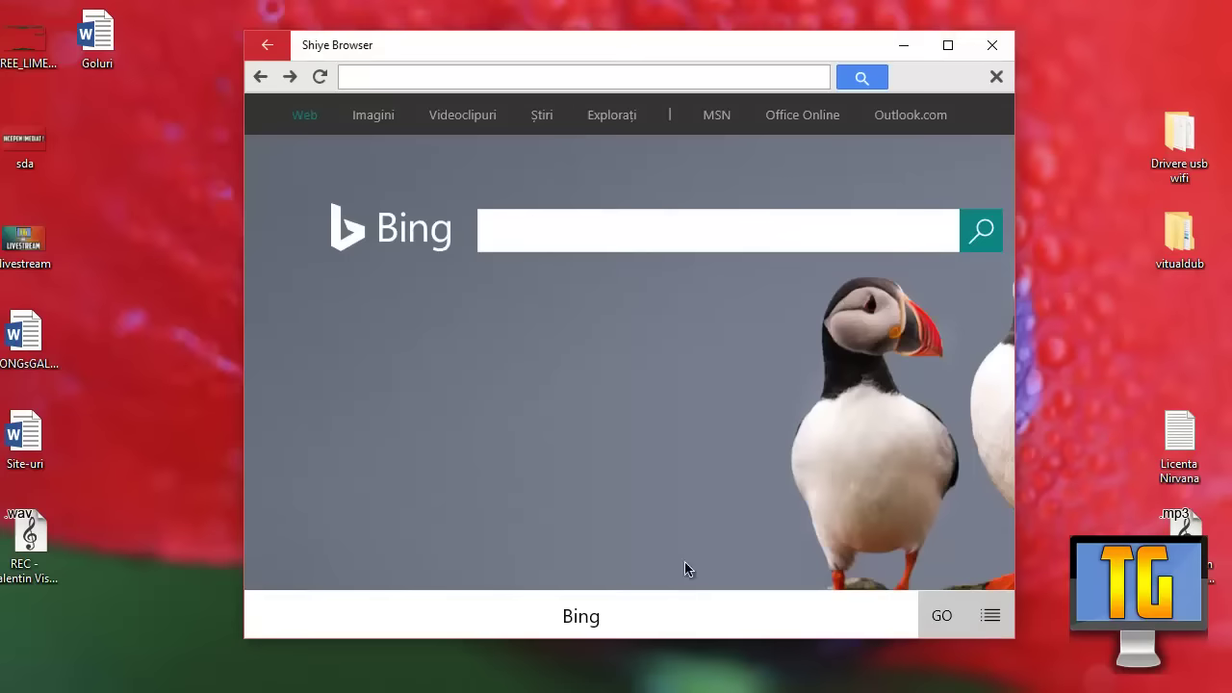
Load google.ro in Shiye Browser and widen its window on both sides.
left_click_drag(501, 41, 472, 32)
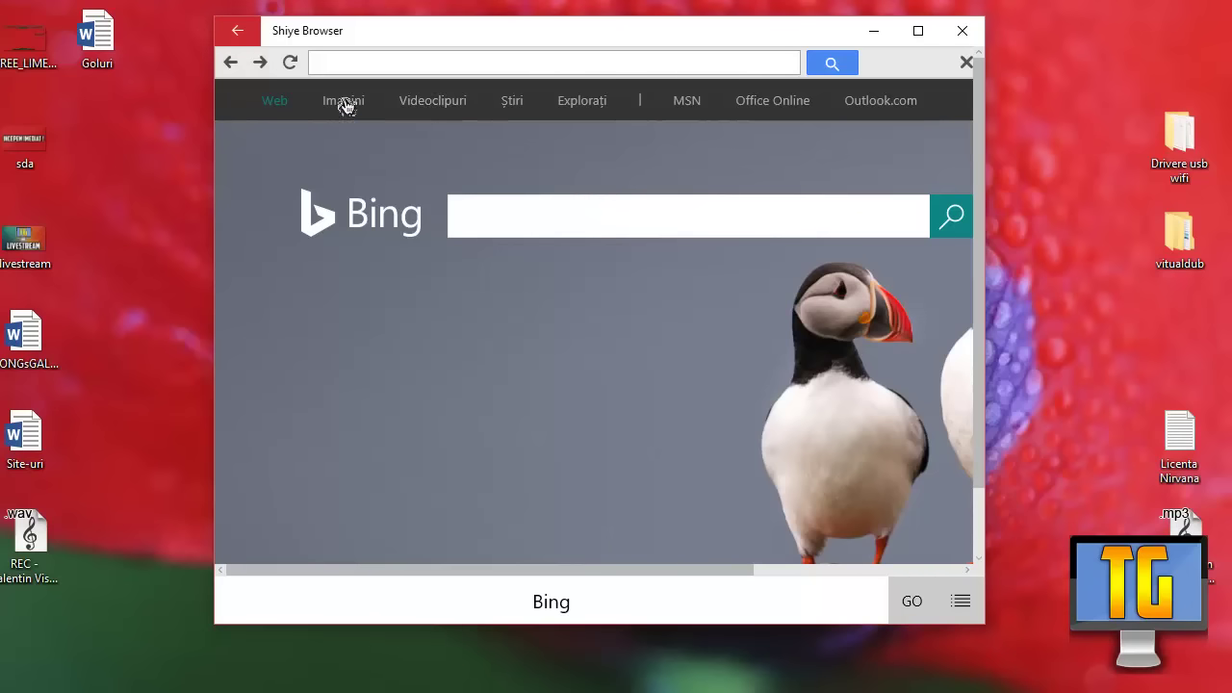
left_click(355, 56)
left_click(553, 609)
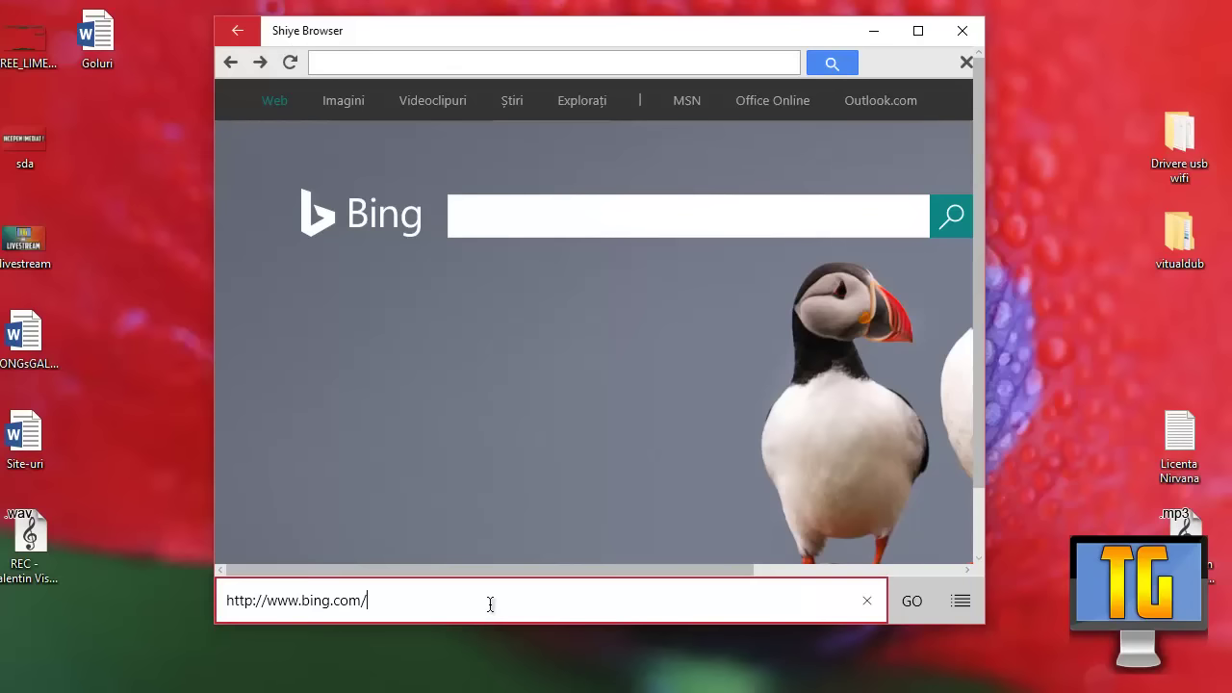
key("ctrl+a")
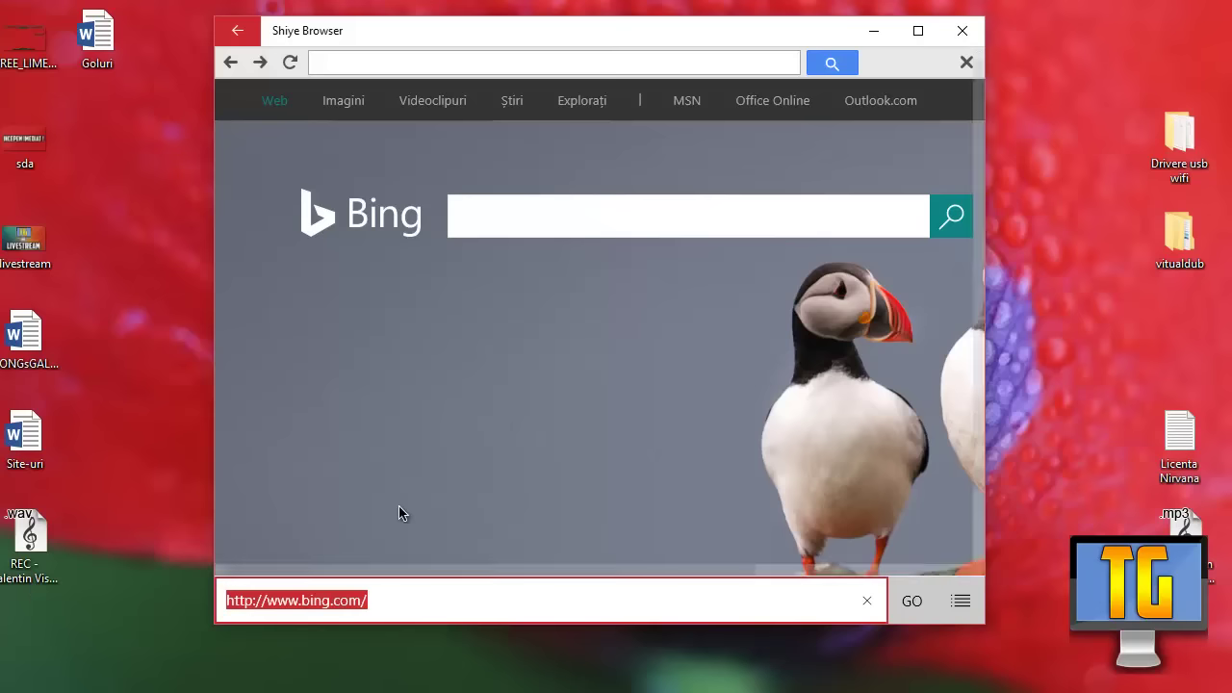
type("google.ro")
key("Return")
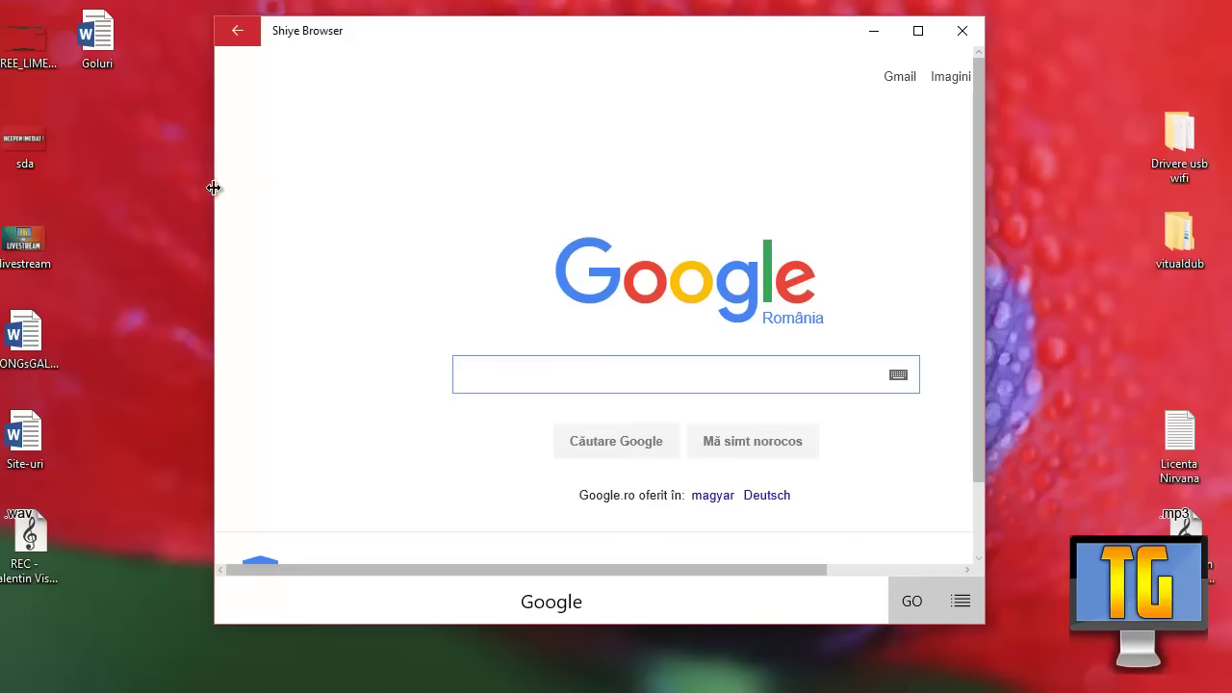
left_click_drag(213, 184, 70, 180)
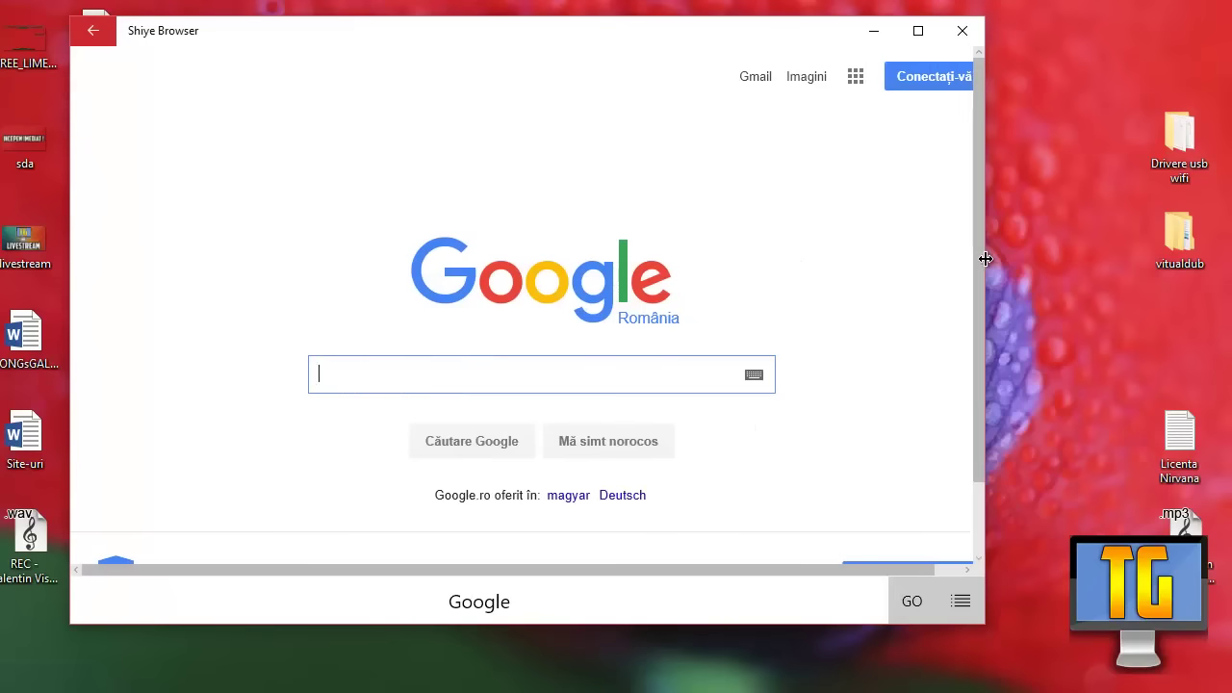
left_click_drag(984, 259, 1113, 266)
Open the browser settings to review the start page, search engine, geolocation and theme options, and return to the page.
left_click(1050, 602)
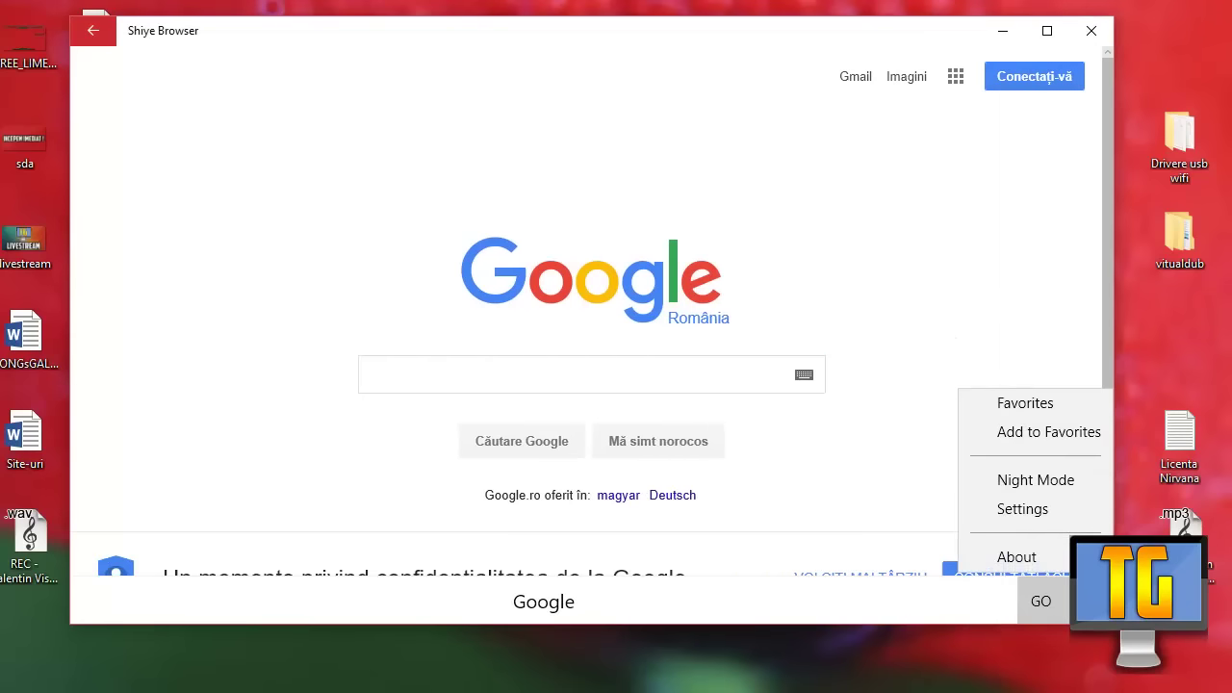
left_click(1039, 518)
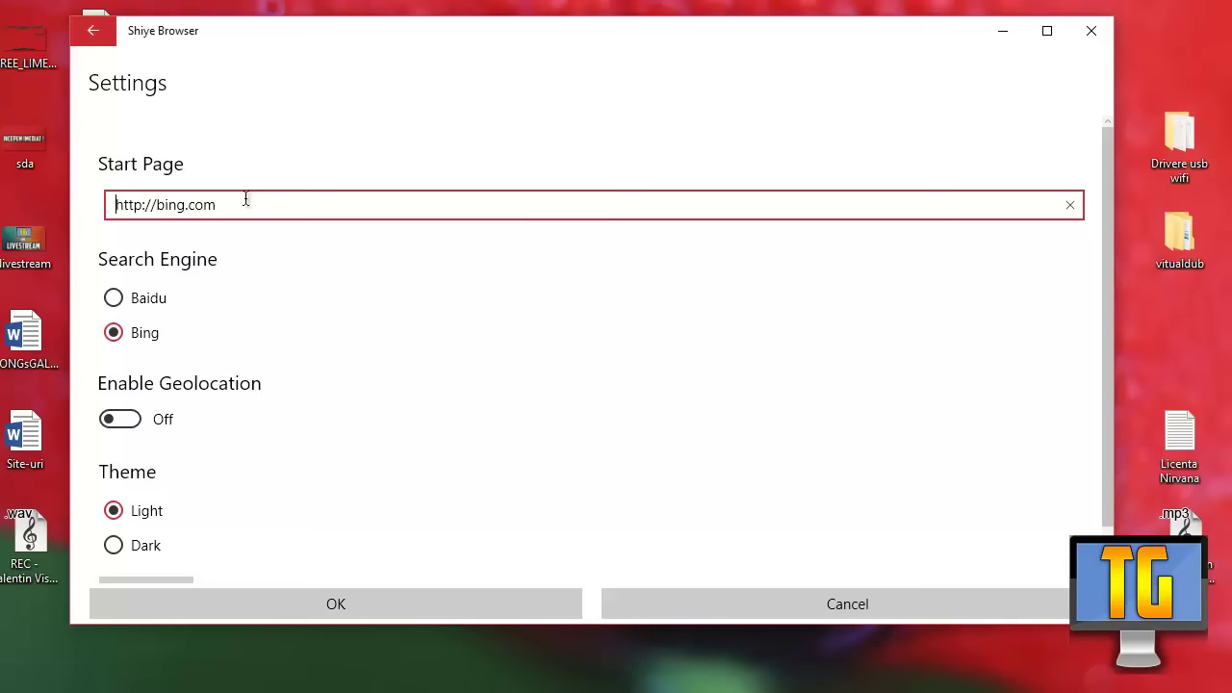
key("Return")
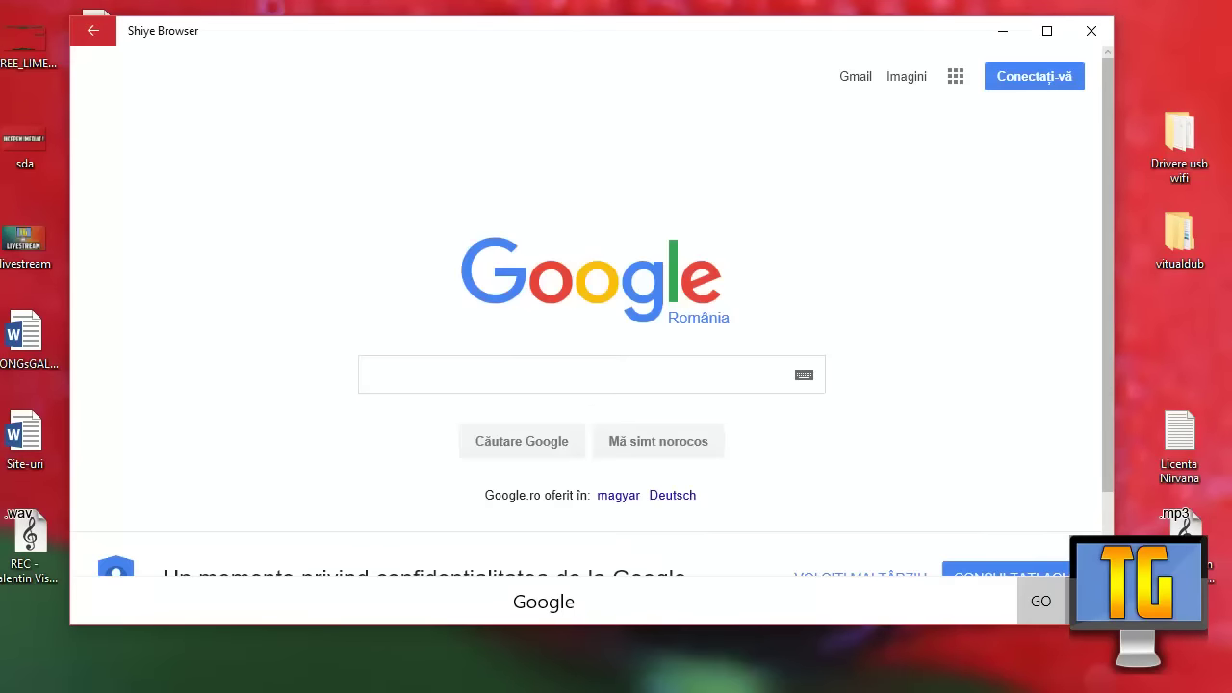
Add the current Google page to Favorites with the title "Google".
left_click(1088, 601)
left_click(1000, 433)
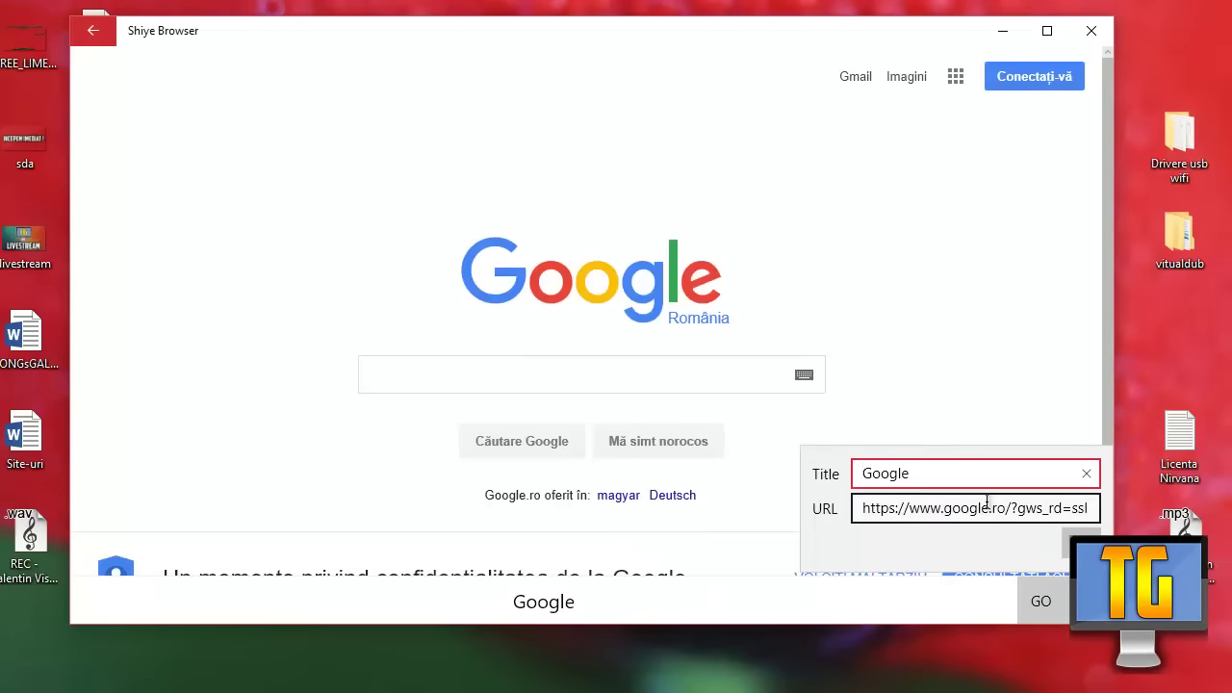
key("Return")
Delete the Google entry from Favorites and close the favorites list.
left_click(1088, 601)
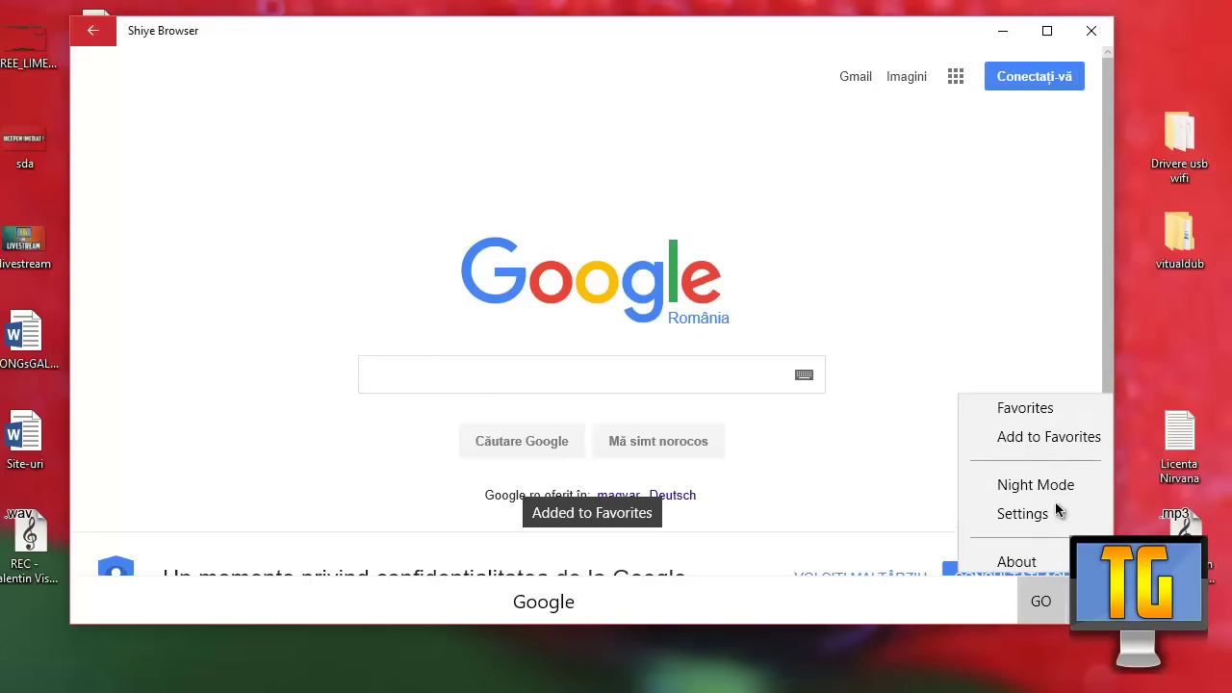
left_click(1037, 403)
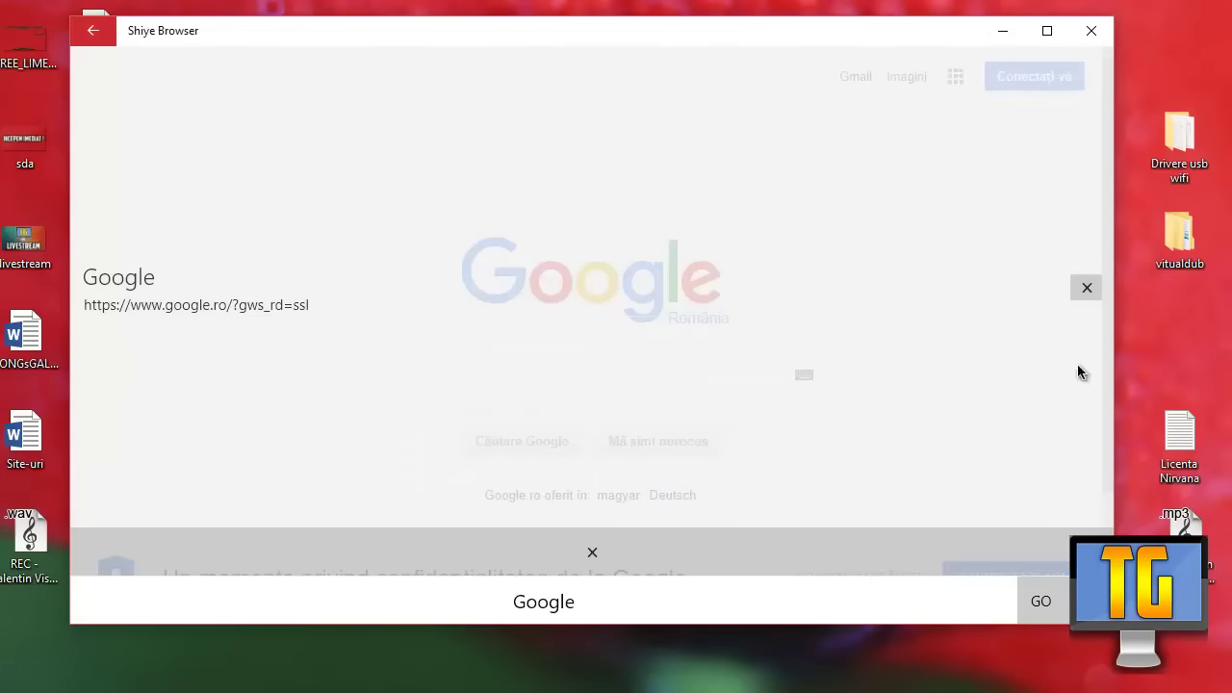
left_click(1087, 288)
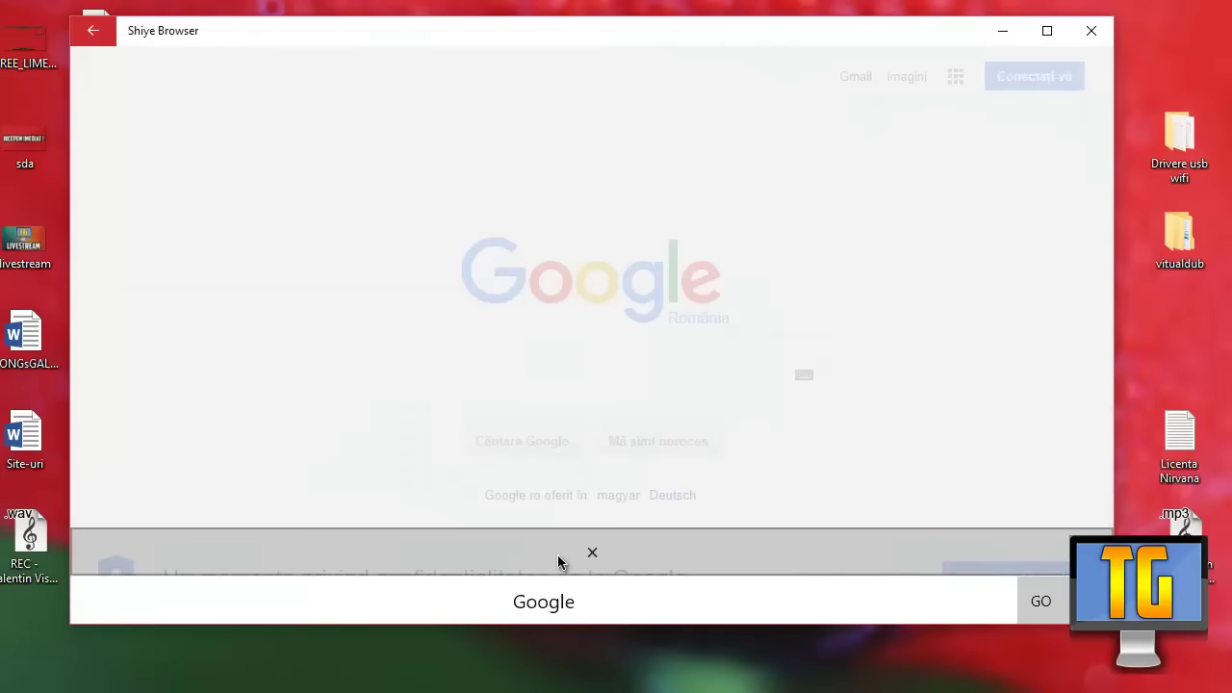
left_click(592, 553)
Try Night Mode on the Google page and switch it back off.
left_click(1088, 601)
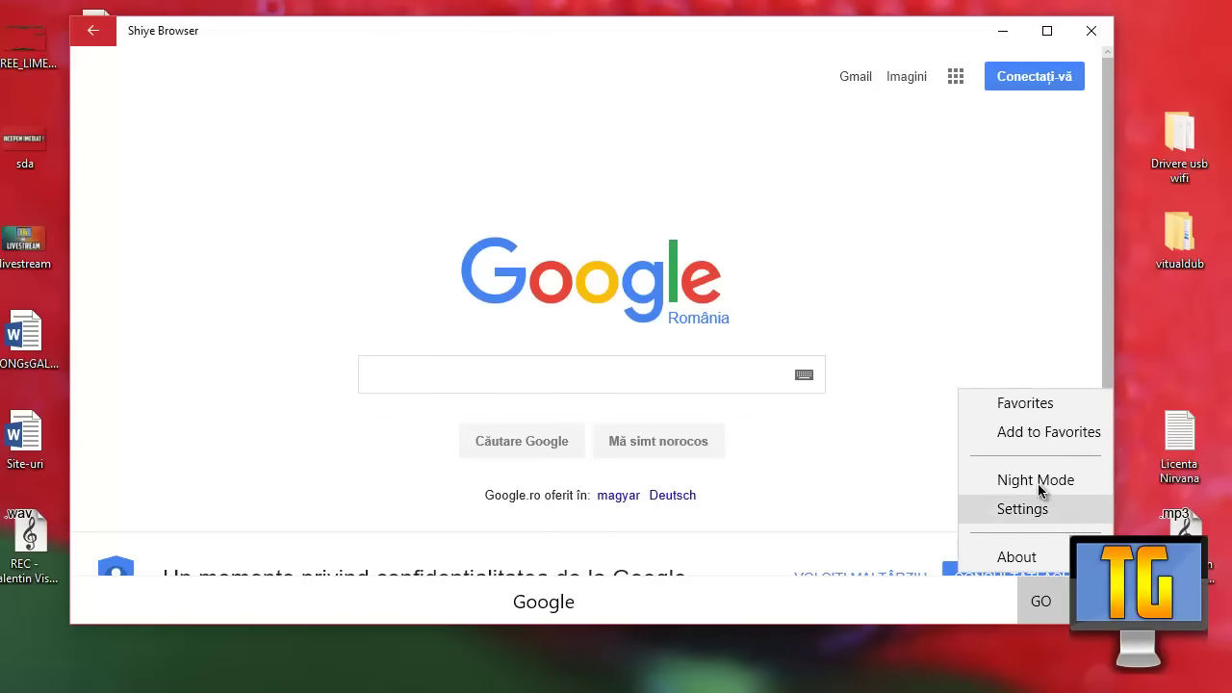
left_click(1034, 483)
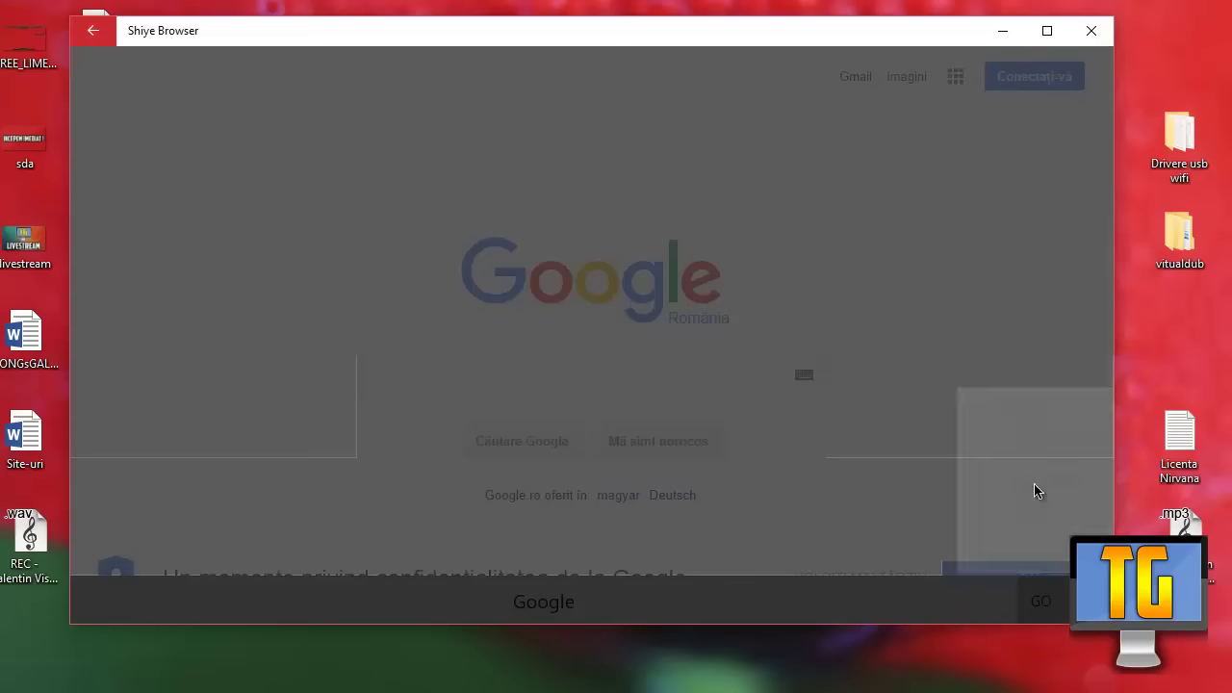
left_click(430, 375)
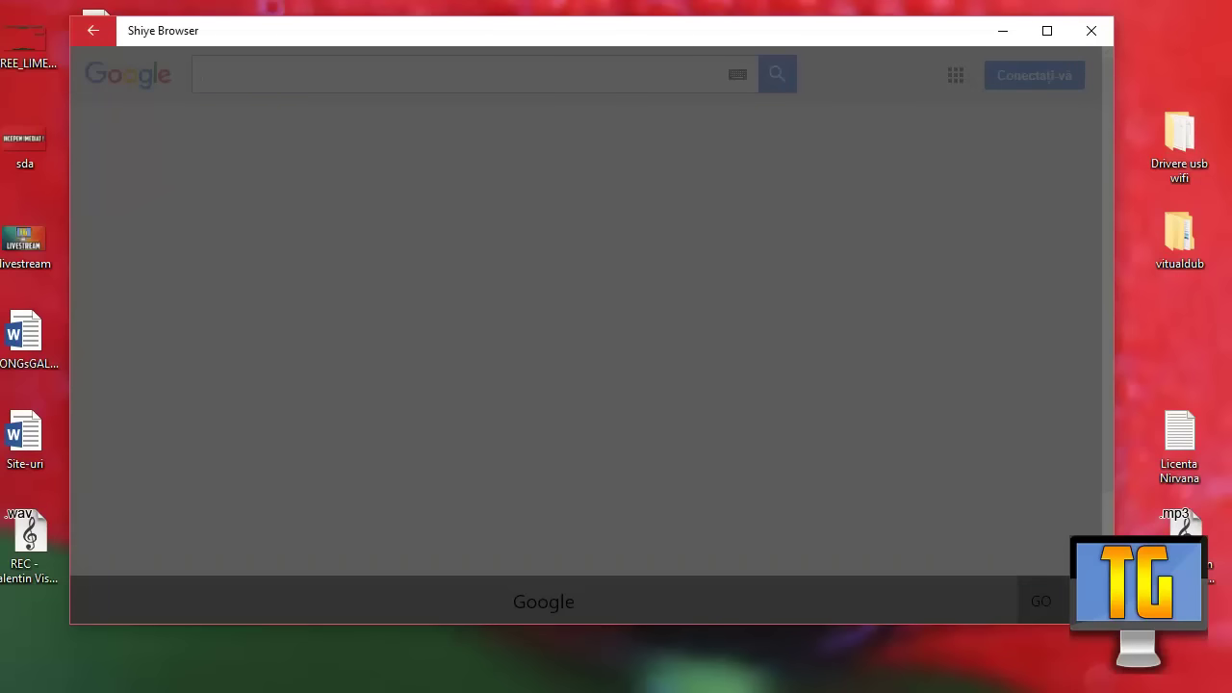
left_click(1086, 602)
left_click(1011, 479)
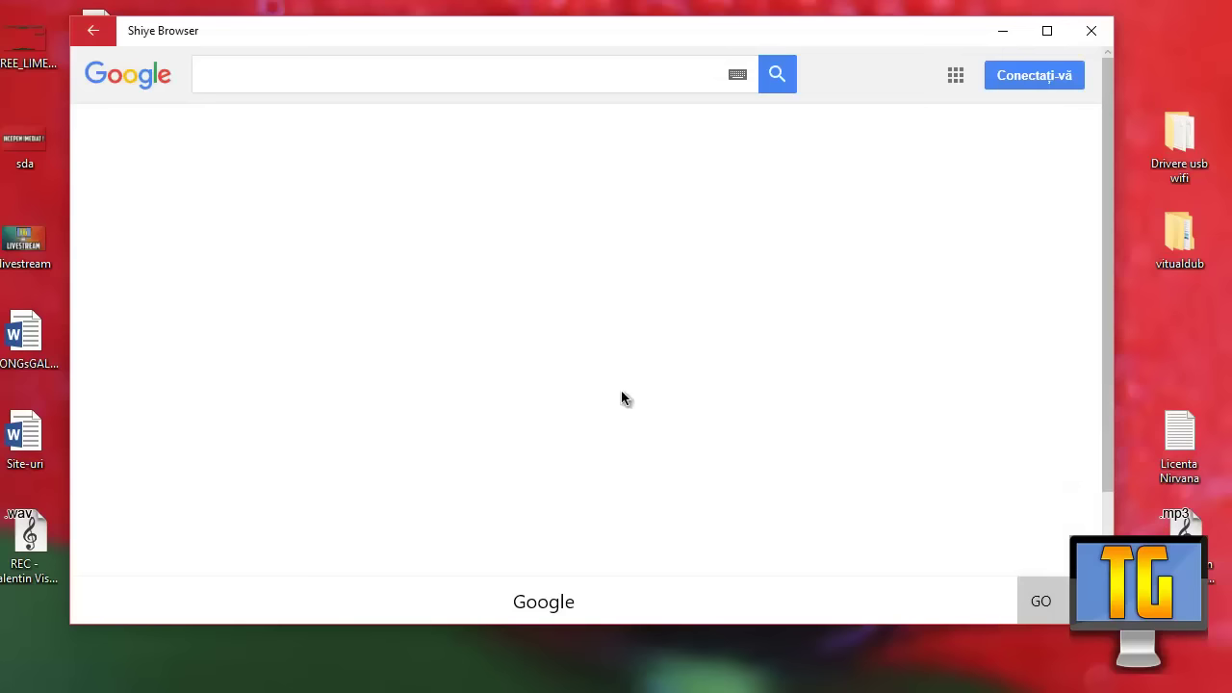
left_click(256, 75)
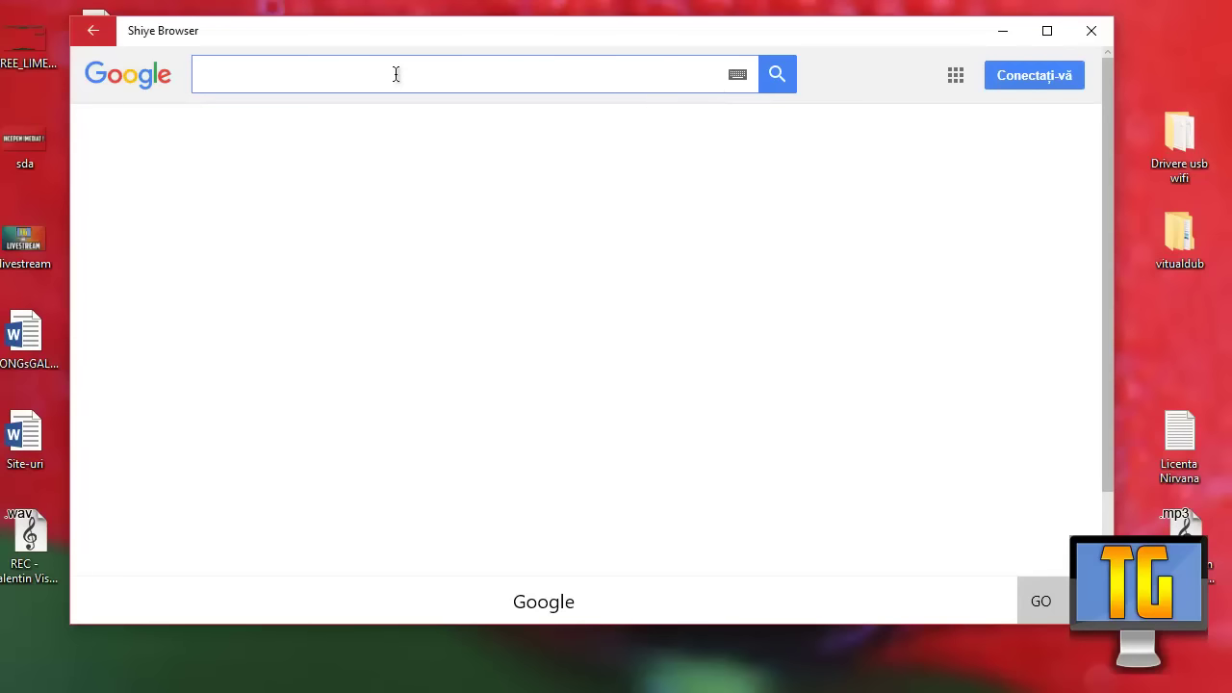
left_click(1083, 600)
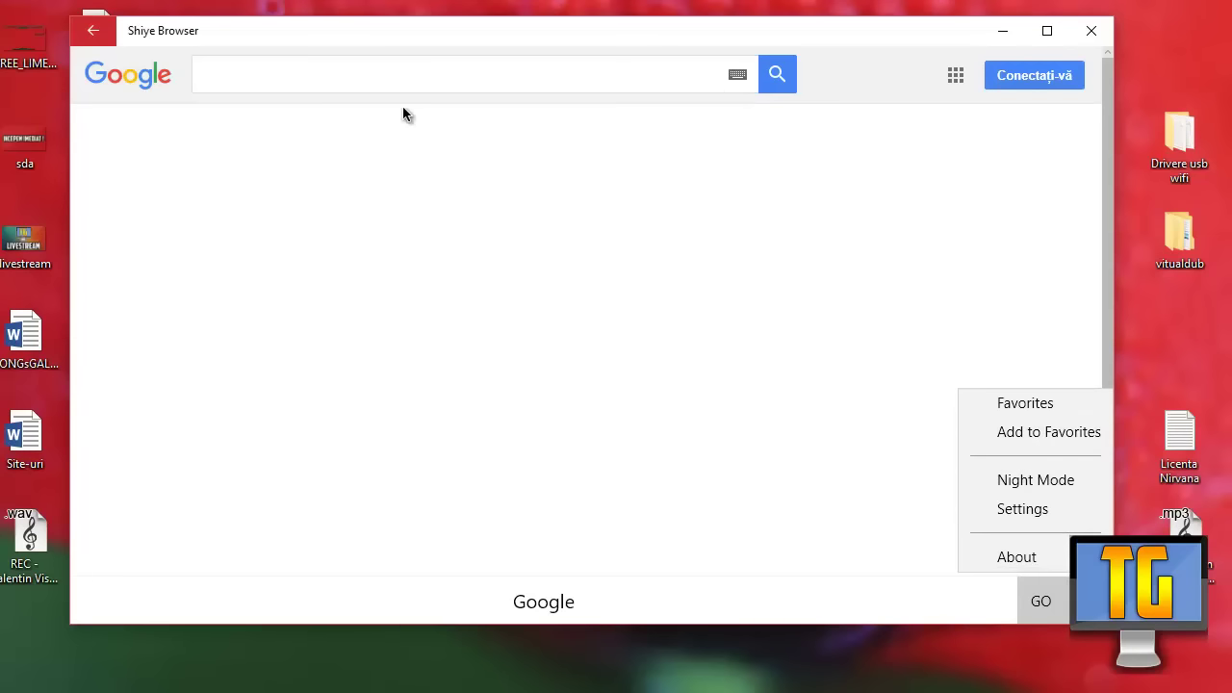
left_click(260, 75)
Replace the Google address in the address bar with an address starting with "y".
left_click(536, 603)
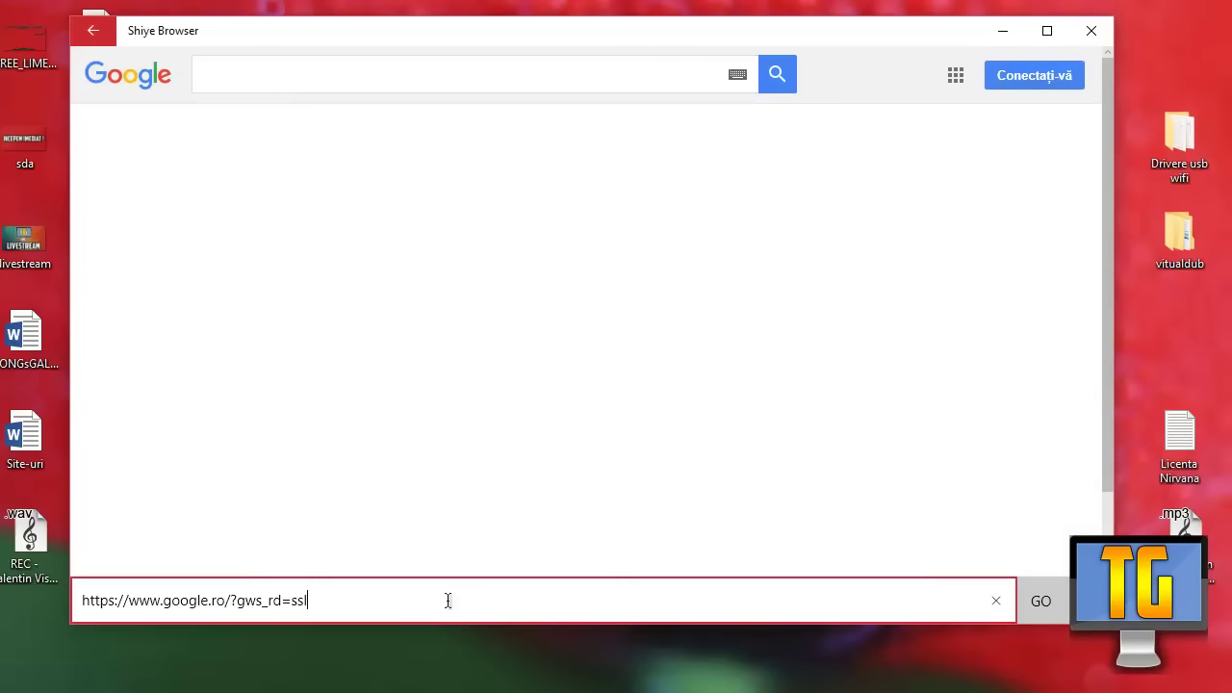
left_click_drag(448, 602, 39, 597)
type("y")
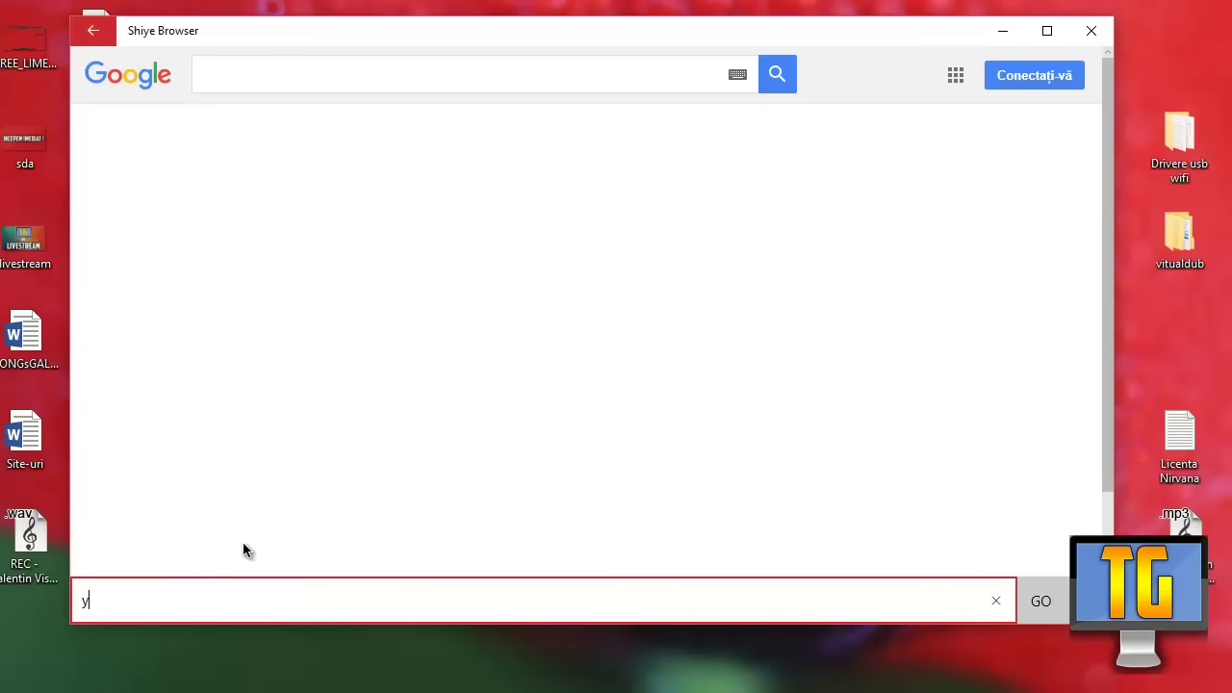